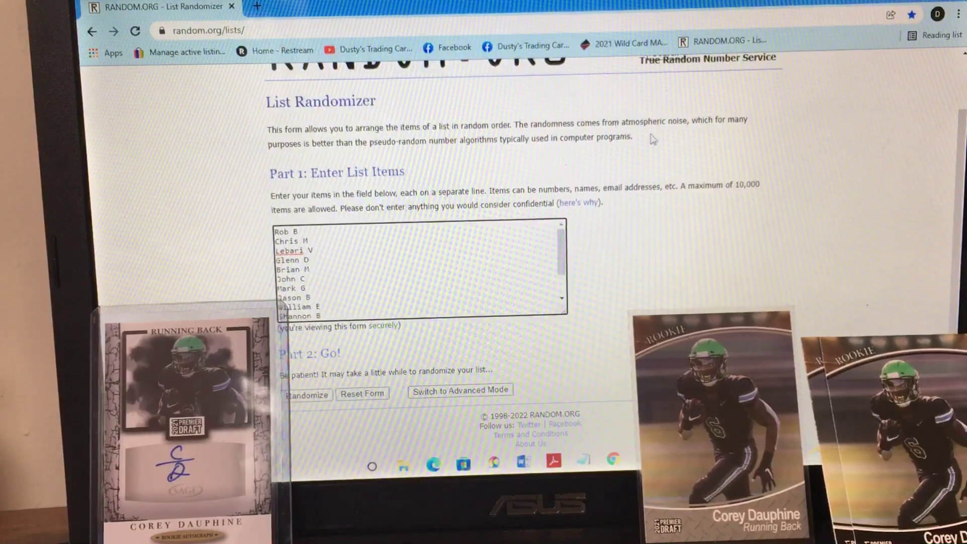
scroll(458, 251, "up", 1)
scroll(393, 234, "down", 1)
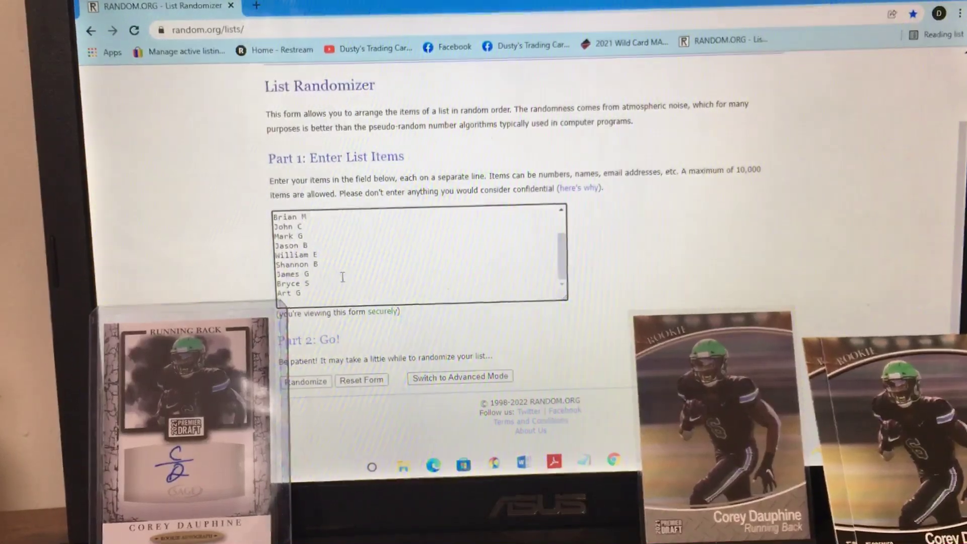
scroll(345, 280, "up", 1)
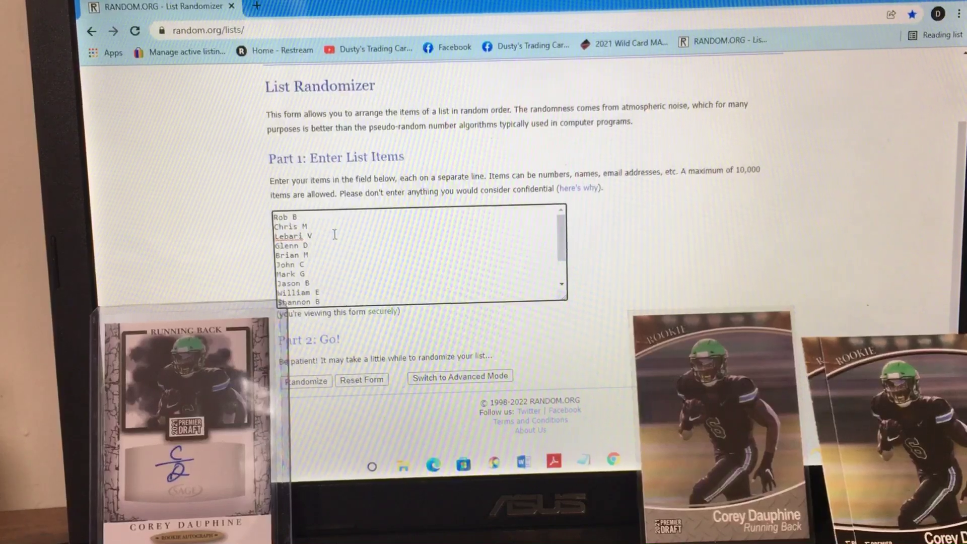
- Randomize the list of 13 team-owner names into a new random order
left_click(307, 382)
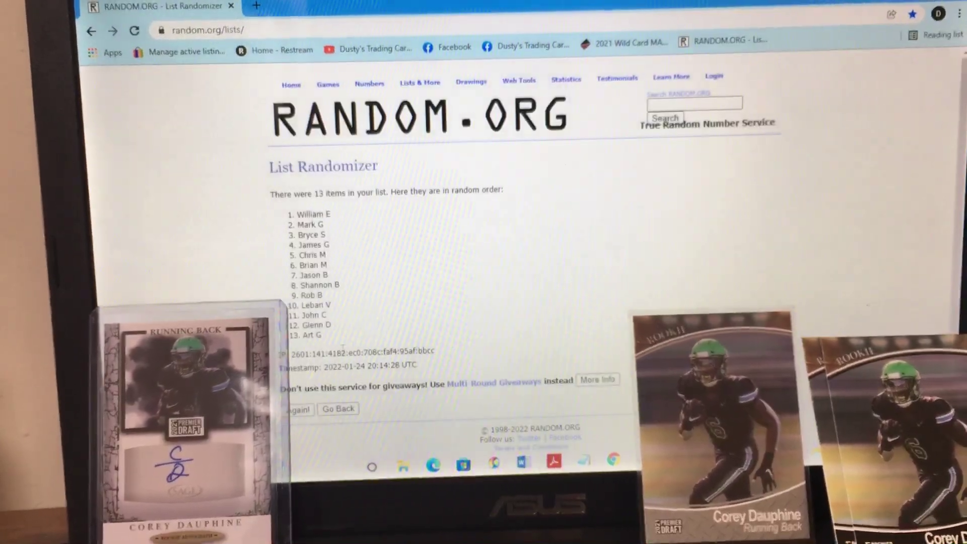